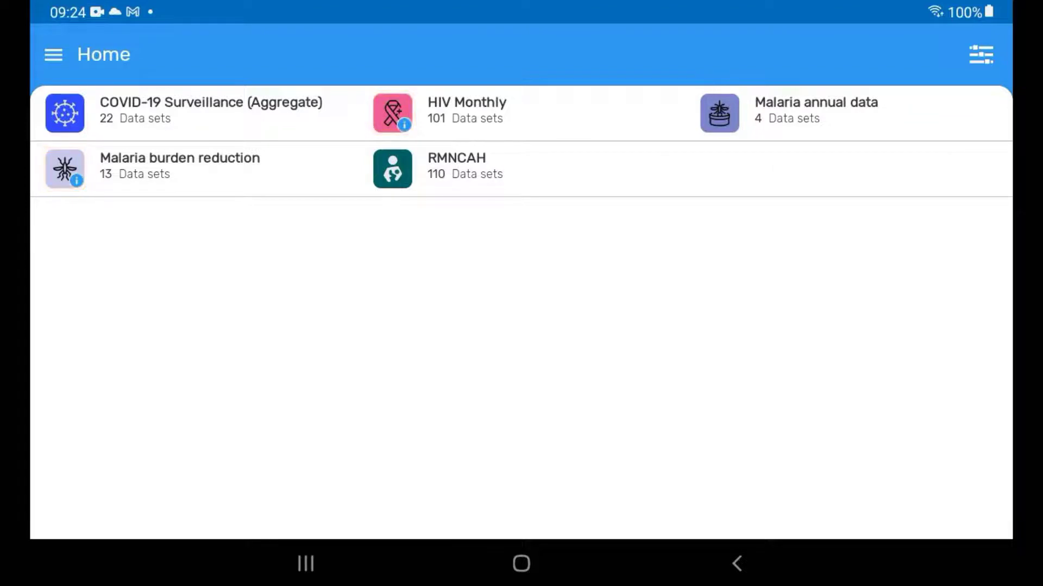
Step: Read and dismiss the HIV Monthly data set description, then open the RMNCAH data set
{"action": "left_click", "coordinate": [403, 125]}
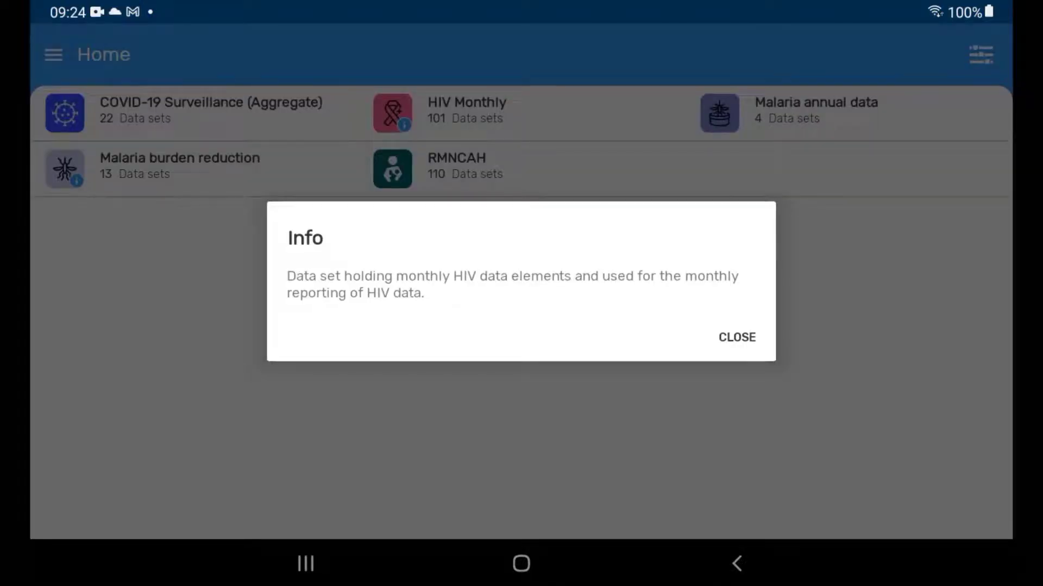
{"action": "left_click", "coordinate": [736, 337]}
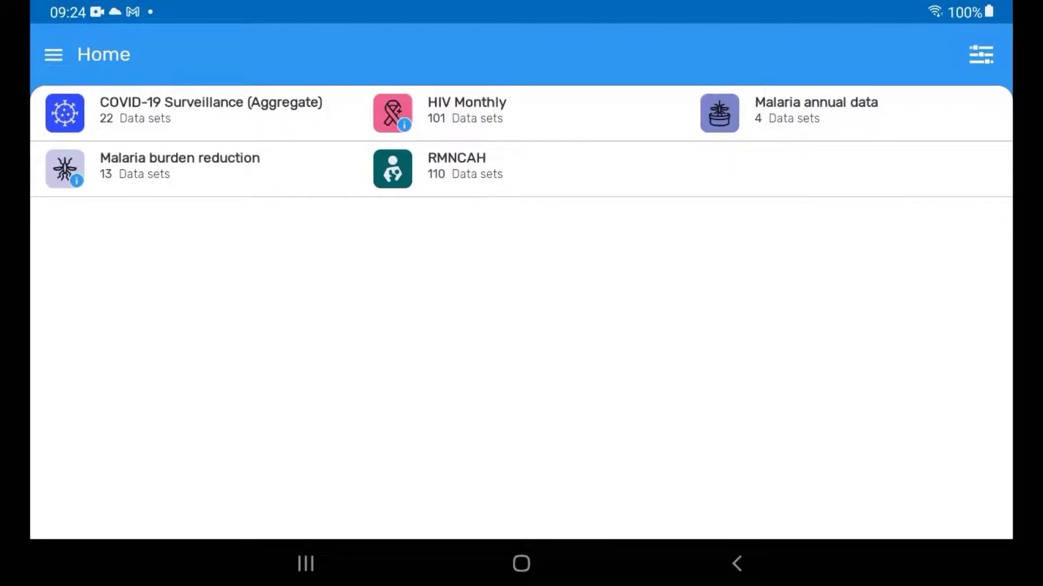
{"action": "left_click", "coordinate": [441, 168]}
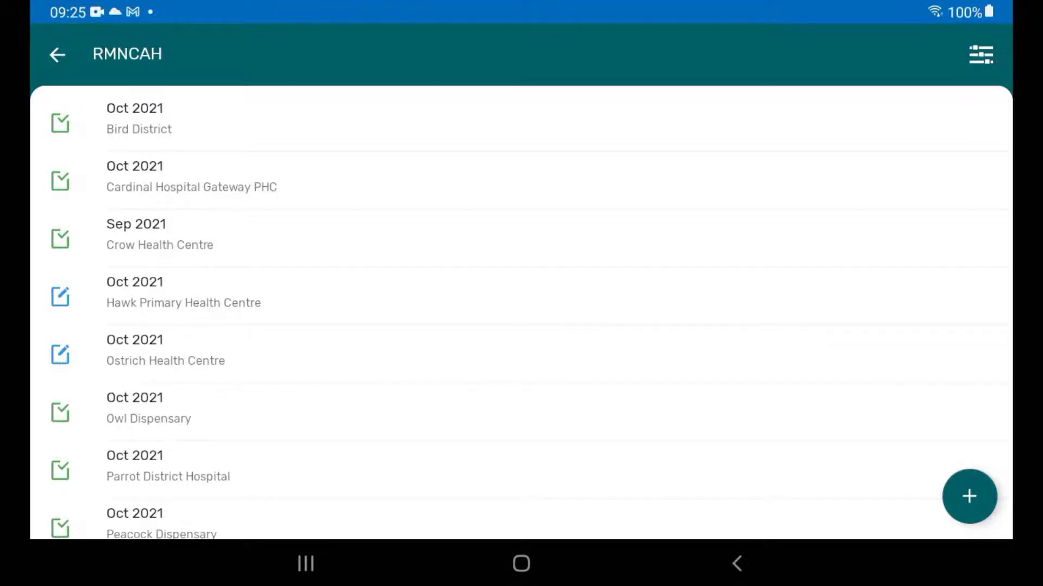
Step: Filter the RMNCAH reports by org unit Ostrich Health Centre, then clear that filter
{"action": "left_click", "coordinate": [981, 53]}
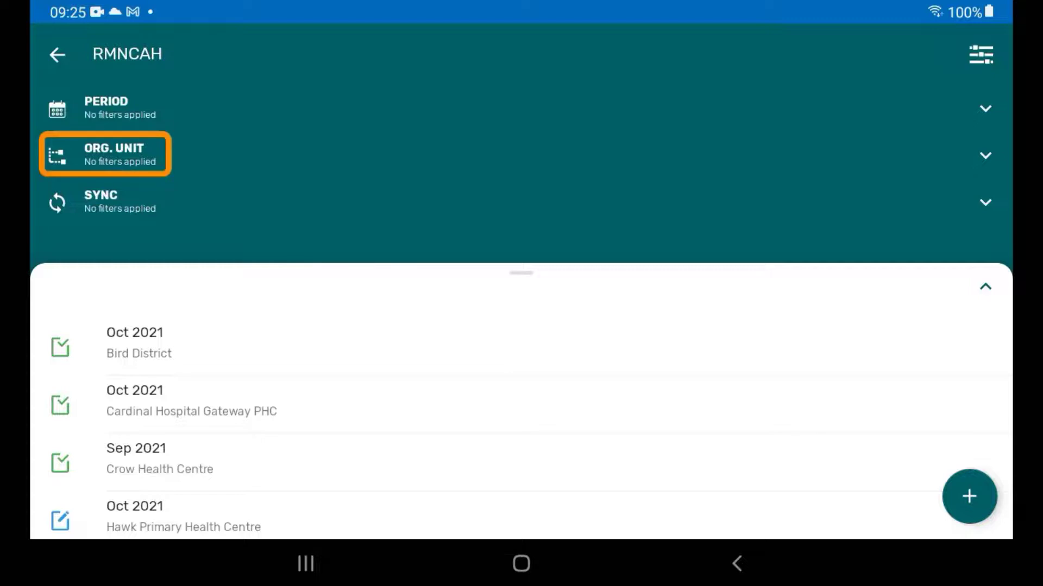
{"action": "left_click", "coordinate": [114, 155]}
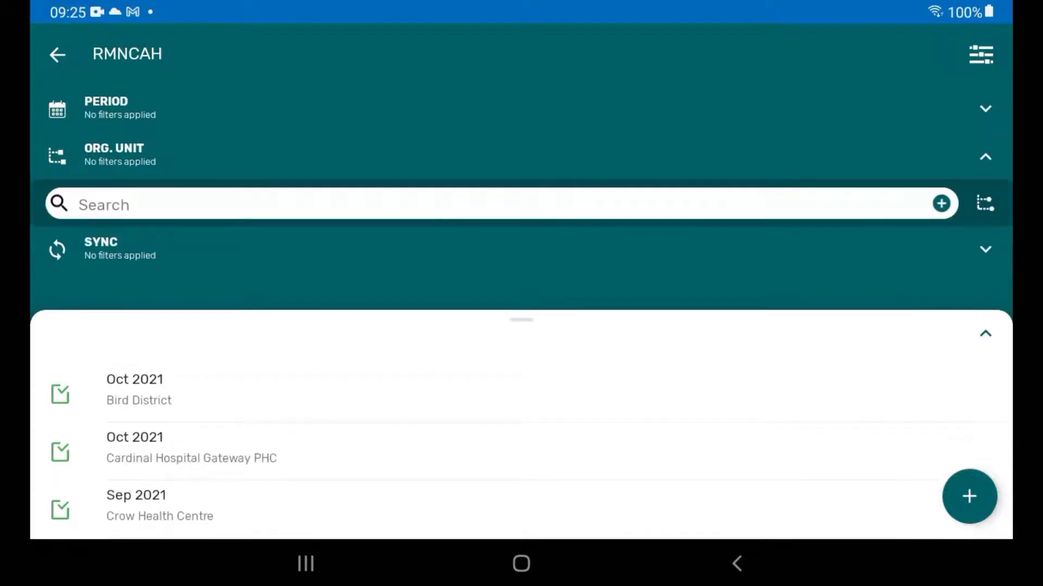
{"action": "left_click", "coordinate": [985, 203]}
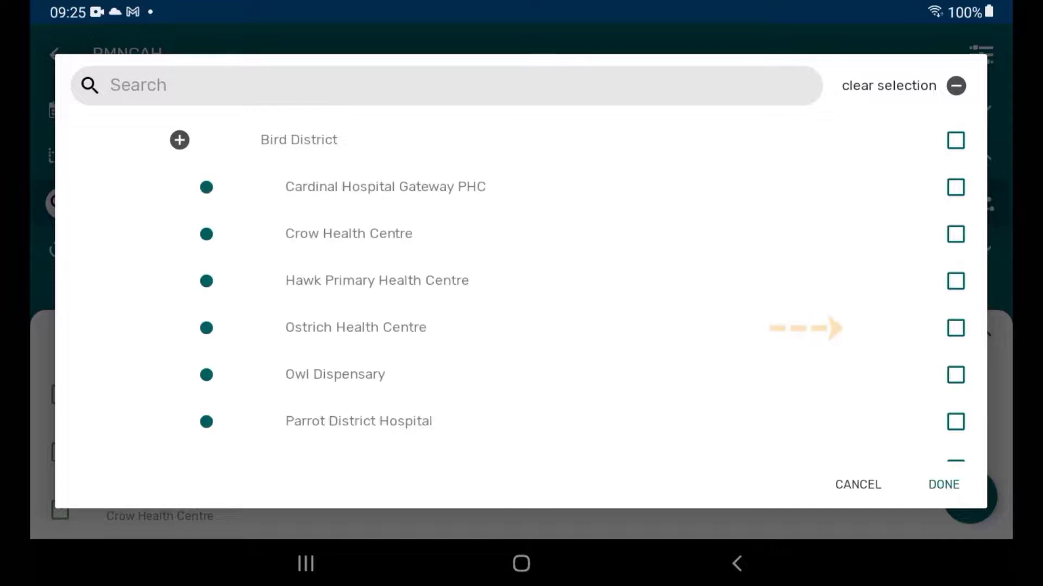
{"action": "left_click", "coordinate": [955, 328]}
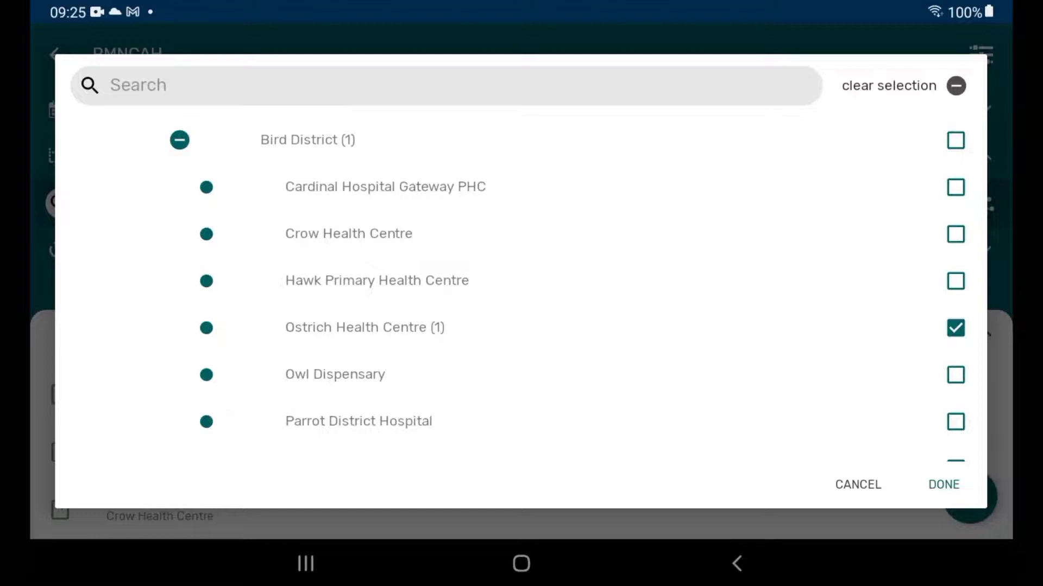
{"action": "left_click", "coordinate": [943, 484]}
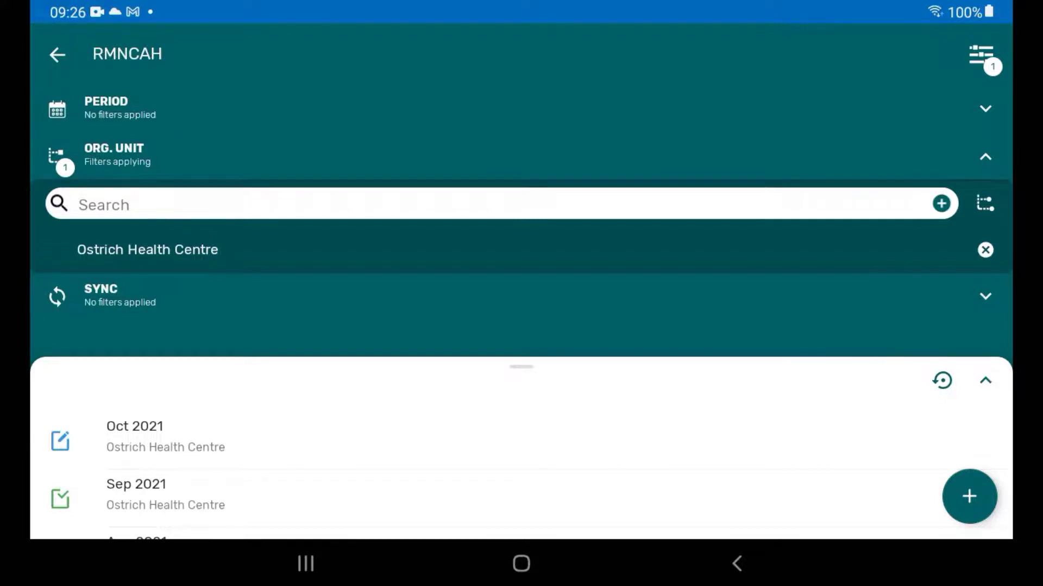
{"action": "left_click", "coordinate": [984, 249]}
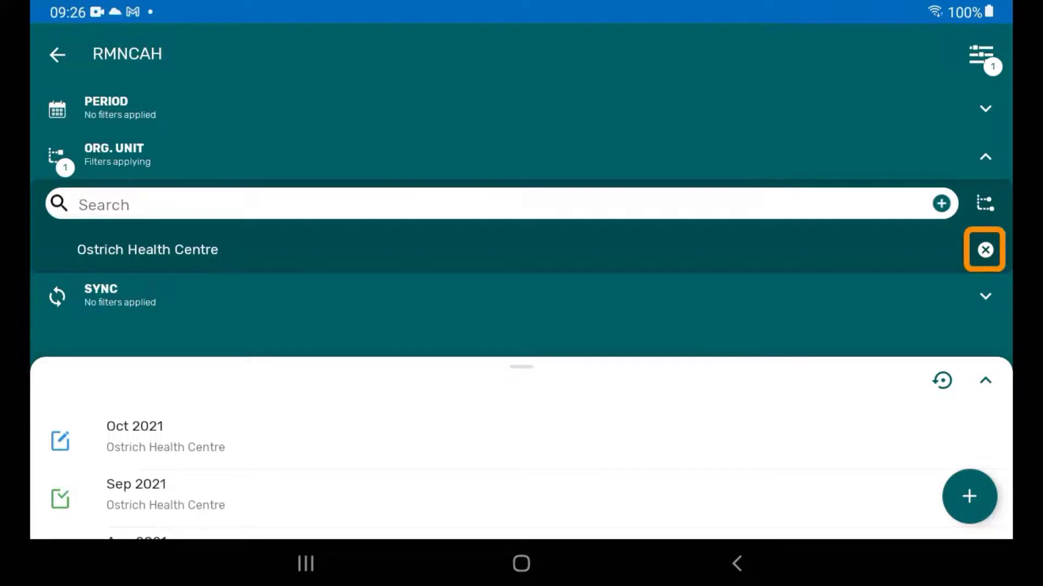
{"action": "left_click", "coordinate": [984, 249]}
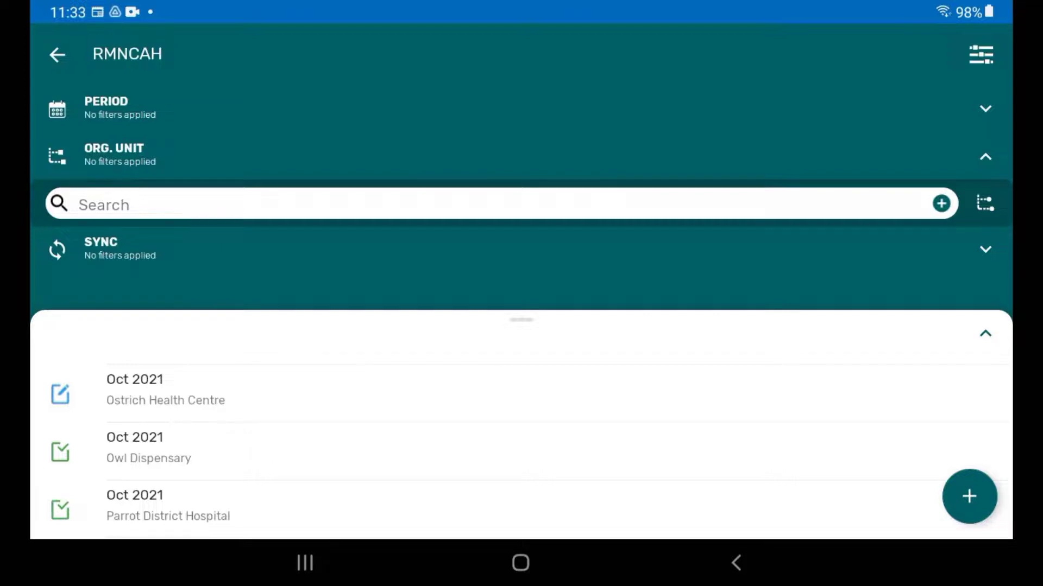
Step: Create a new RMNCAH report for Ostrich Health Centre with report period Oct 2021
{"action": "left_click", "coordinate": [968, 497]}
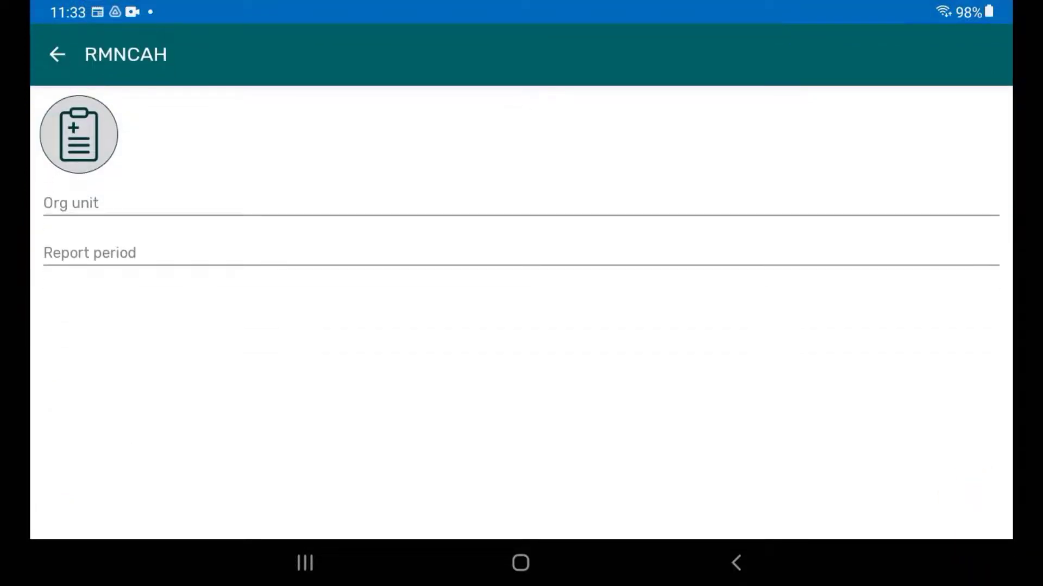
{"action": "left_click", "coordinate": [244, 203]}
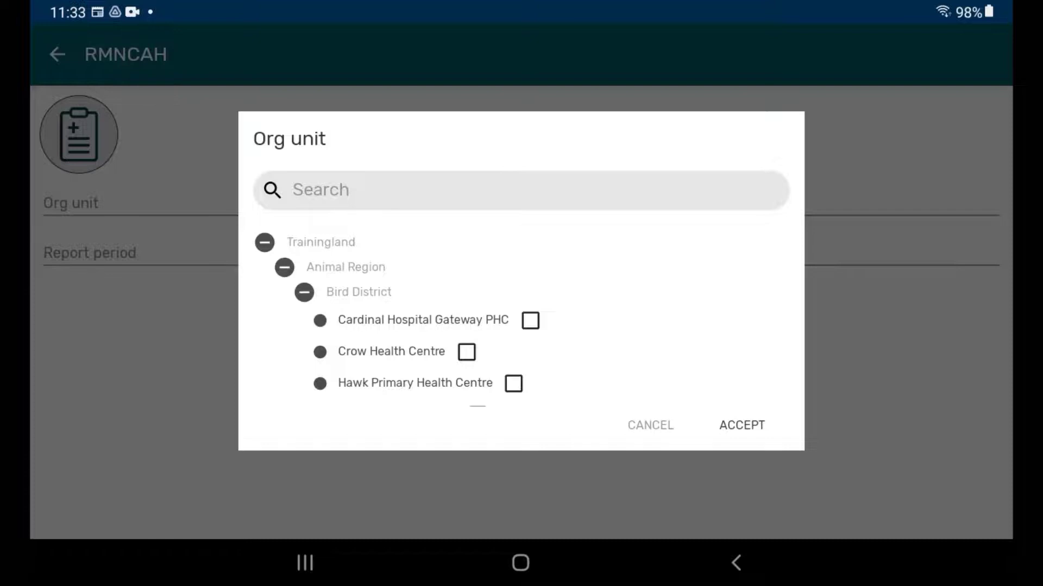
{"action": "scroll", "coordinate": [399, 314], "scroll_direction": "down", "scroll_amount": 2}
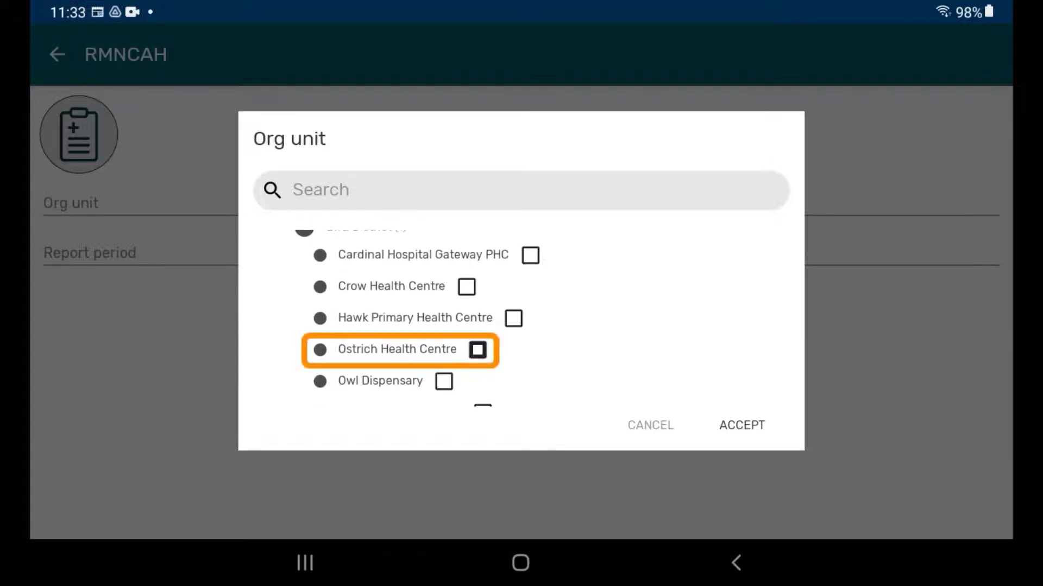
{"action": "left_click", "coordinate": [477, 350]}
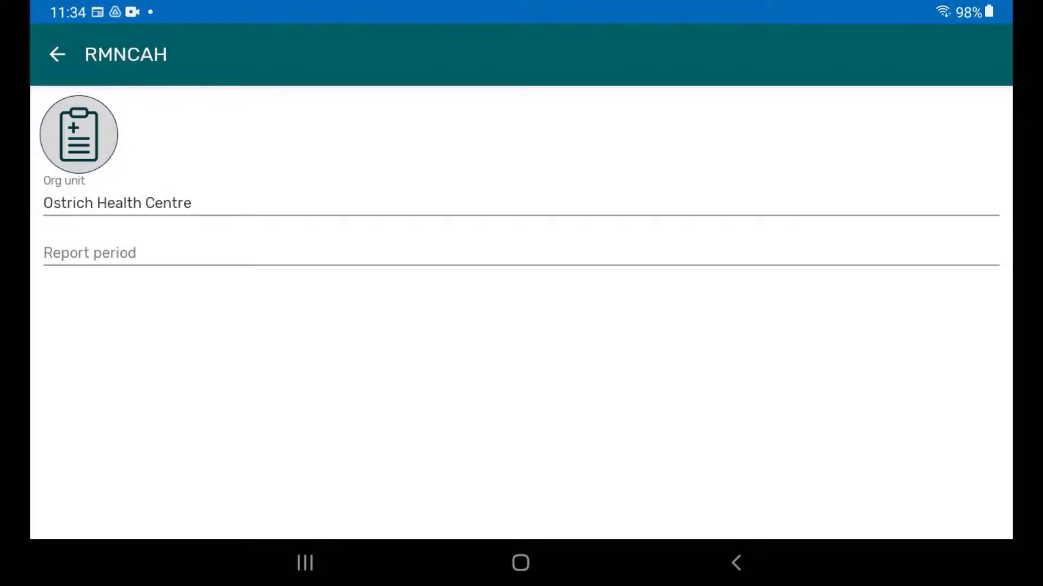
{"action": "left_click", "coordinate": [90, 253]}
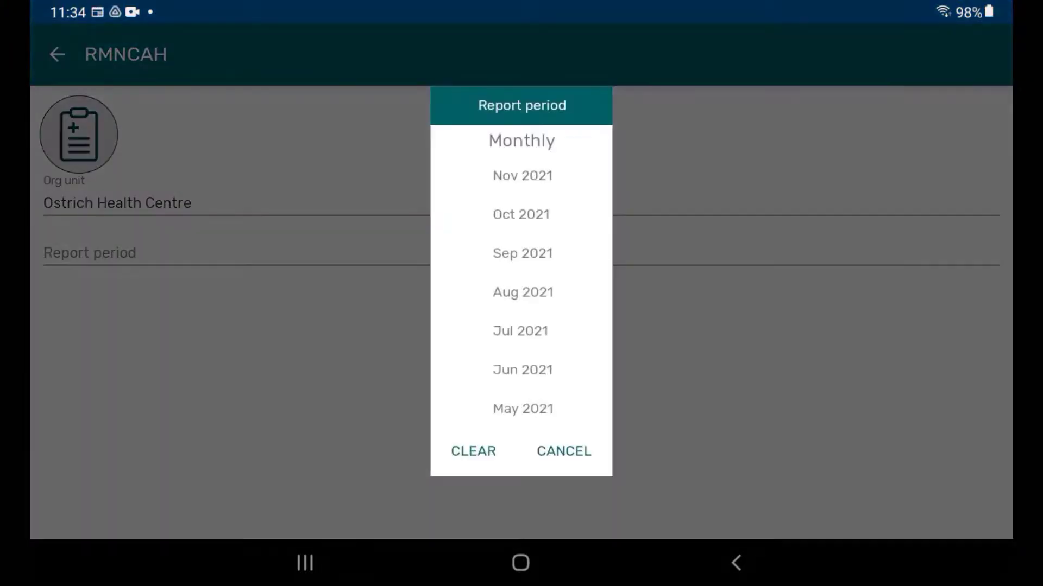
{"action": "left_click", "coordinate": [521, 214]}
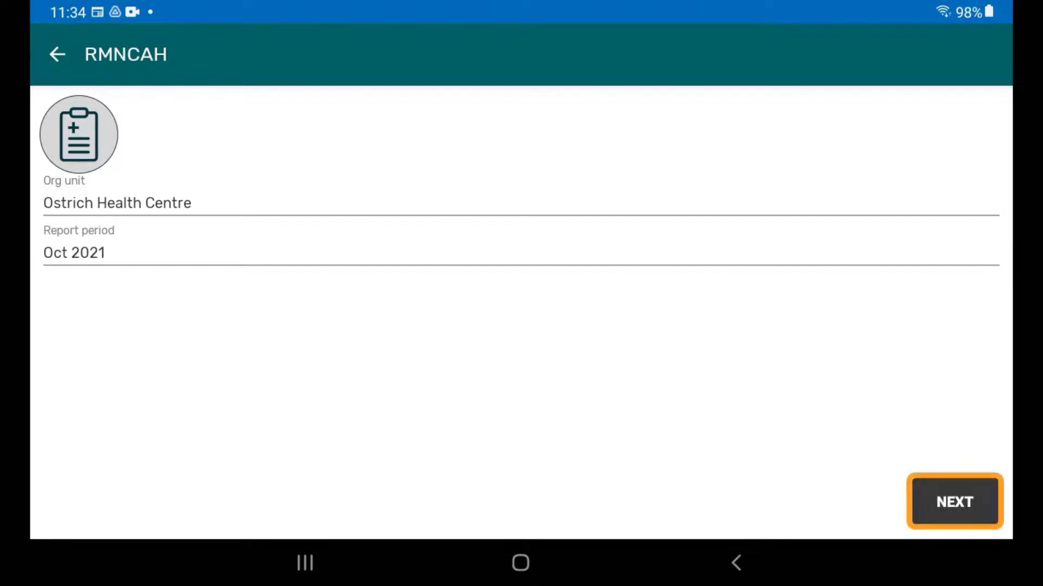
{"action": "left_click", "coordinate": [954, 501]}
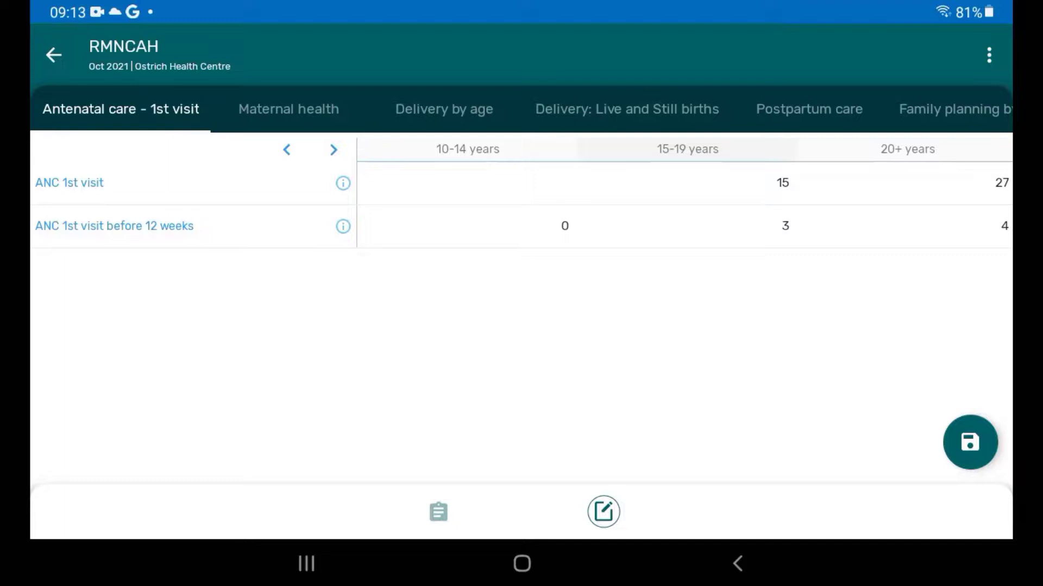
Step: Go to the Maternal health section, then to its Delivery by age table
{"action": "left_click", "coordinate": [288, 108]}
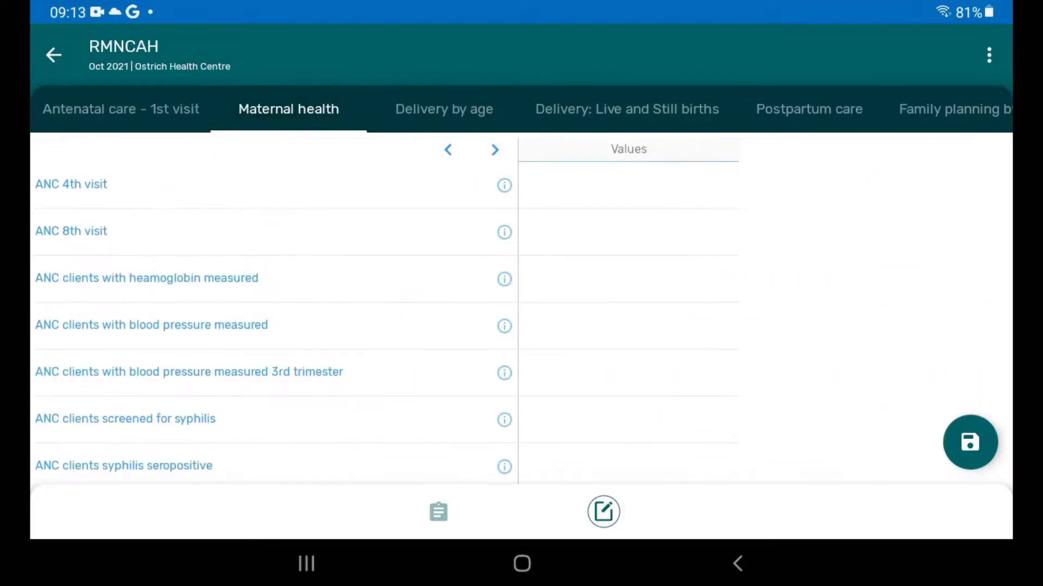
{"action": "left_click", "coordinate": [444, 109]}
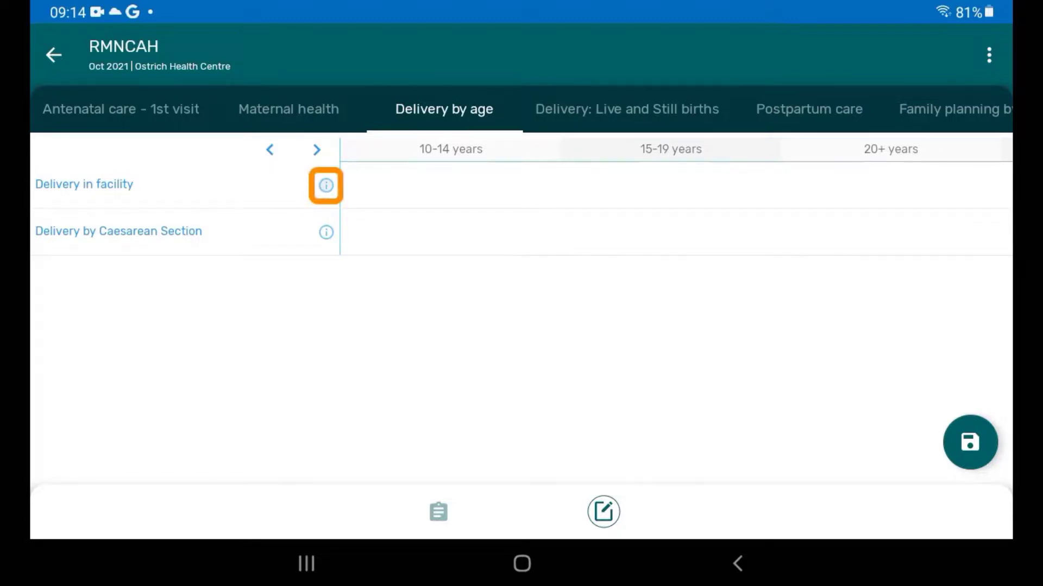
Step: Read and dismiss the Delivery in facility definition, then narrow the table's label column
{"action": "left_click", "coordinate": [326, 185]}
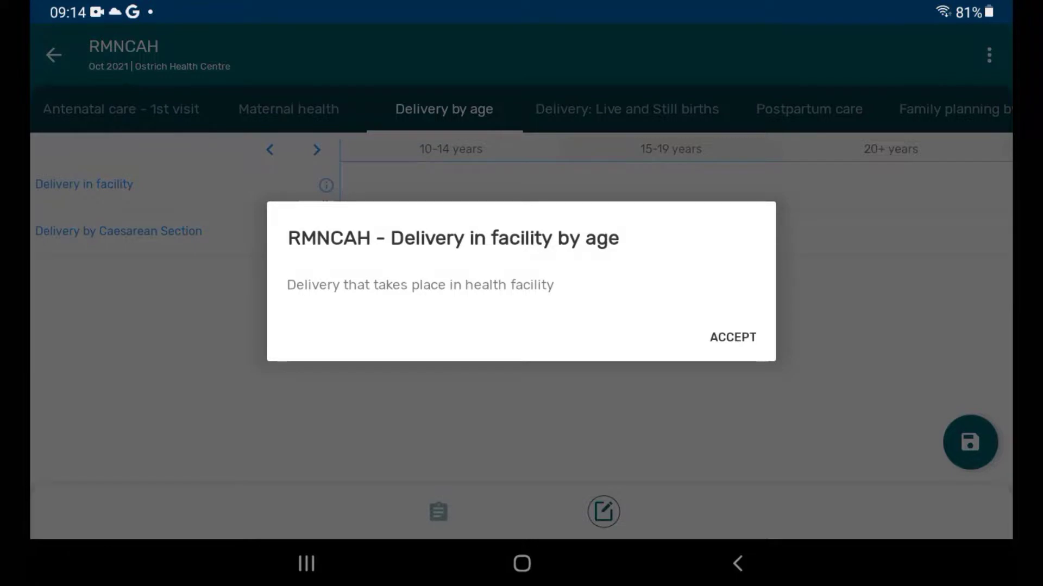
{"action": "left_click", "coordinate": [732, 337]}
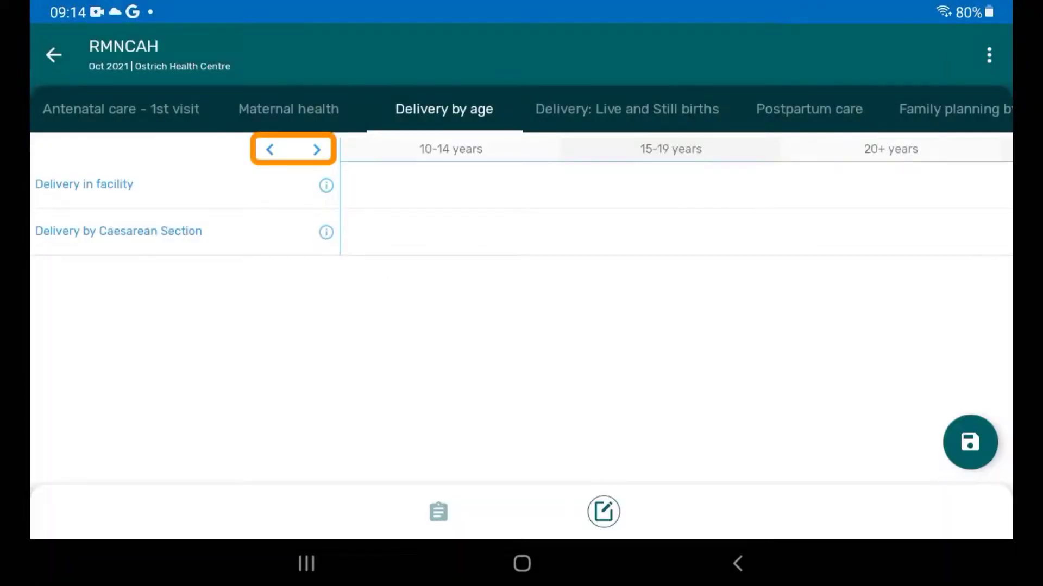
{"action": "left_click", "coordinate": [351, 148]}
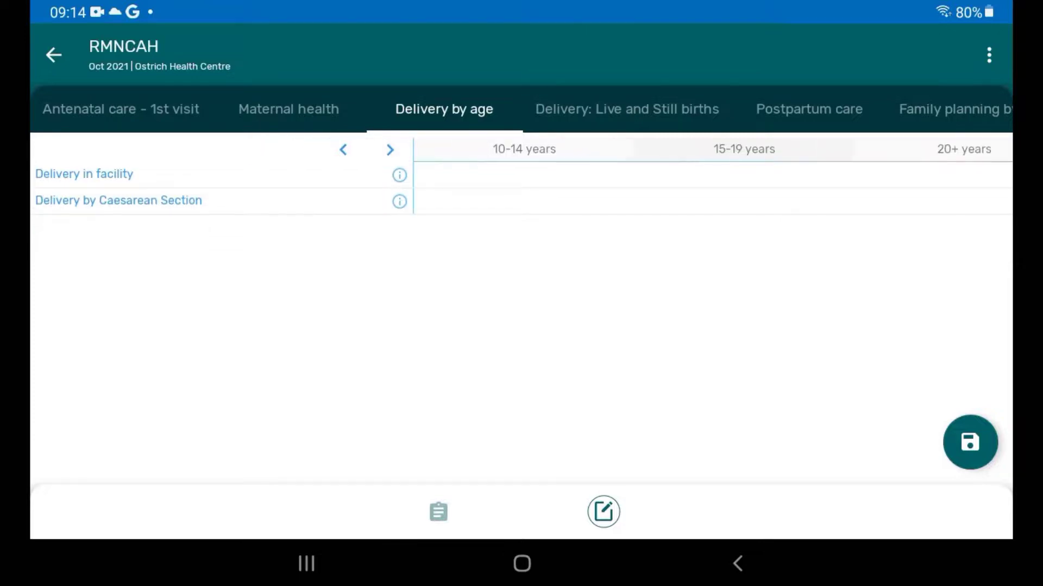
{"action": "left_click", "coordinate": [307, 149]}
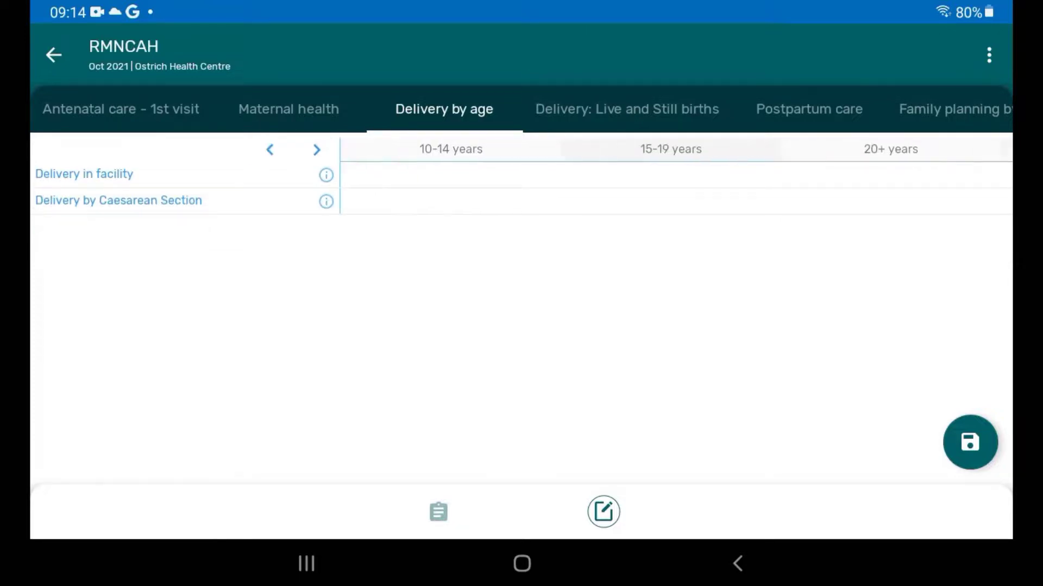
{"action": "left_click", "coordinate": [269, 149]}
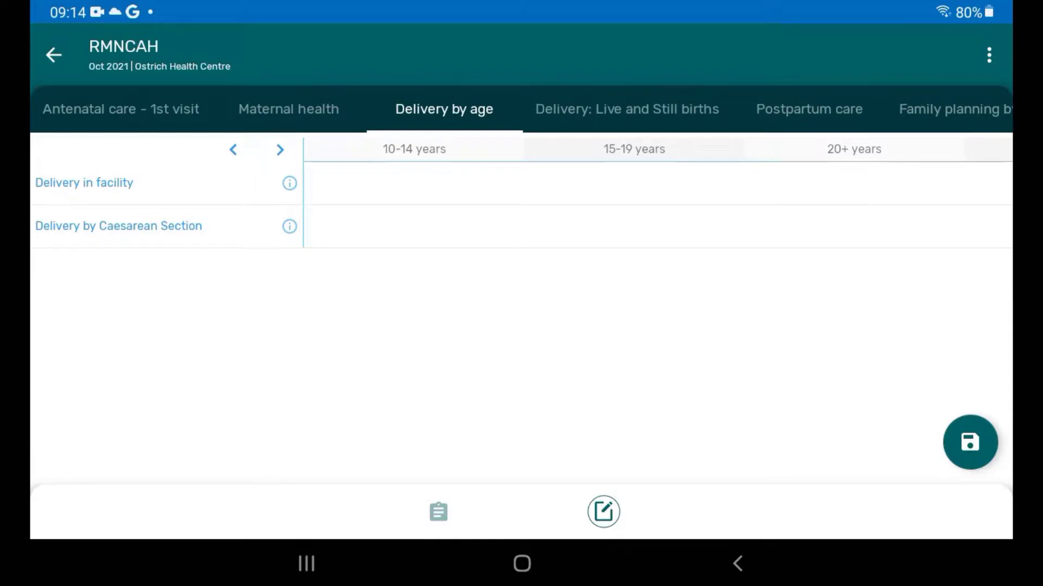
{"action": "left_click", "coordinate": [415, 183]}
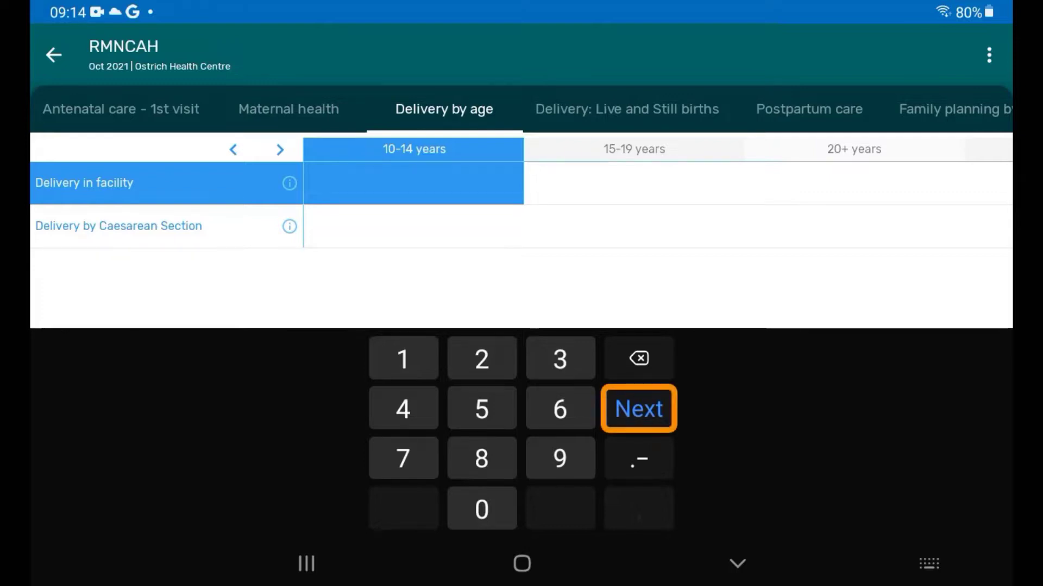
{"action": "type", "text": "1"}
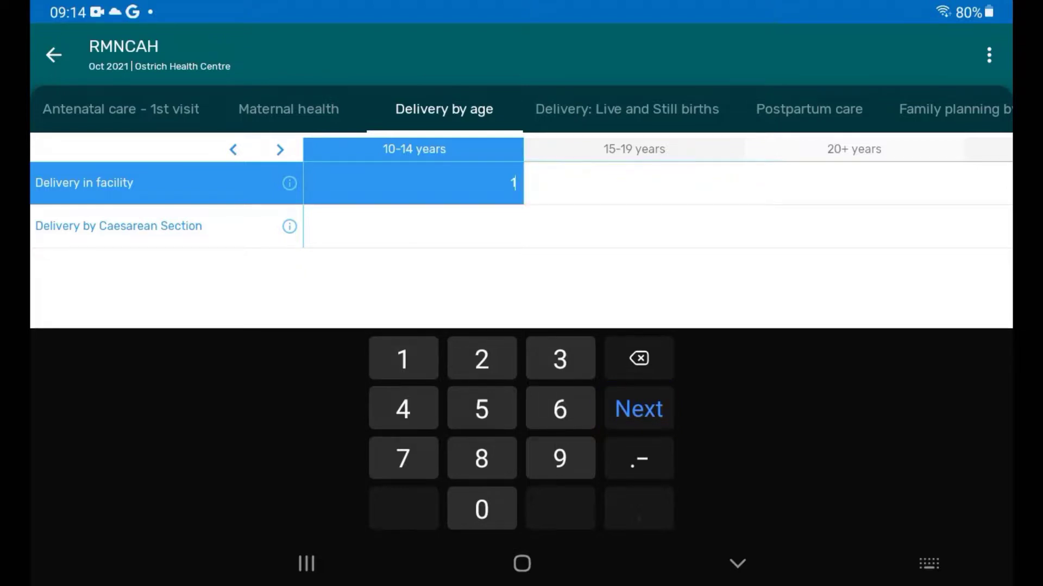
Step: Enter Delivery in facility 1, 15, 27 and Caesarean Section 0, 3, 4 across ages, and save
{"action": "key", "text": "Tab"}
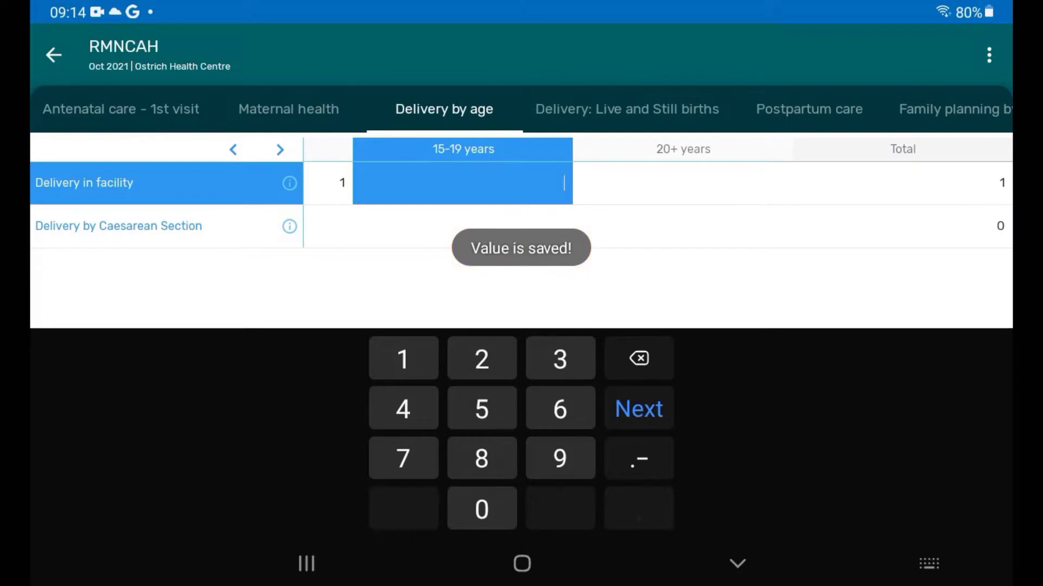
{"action": "type", "text": "15"}
{"action": "key", "text": "Tab"}
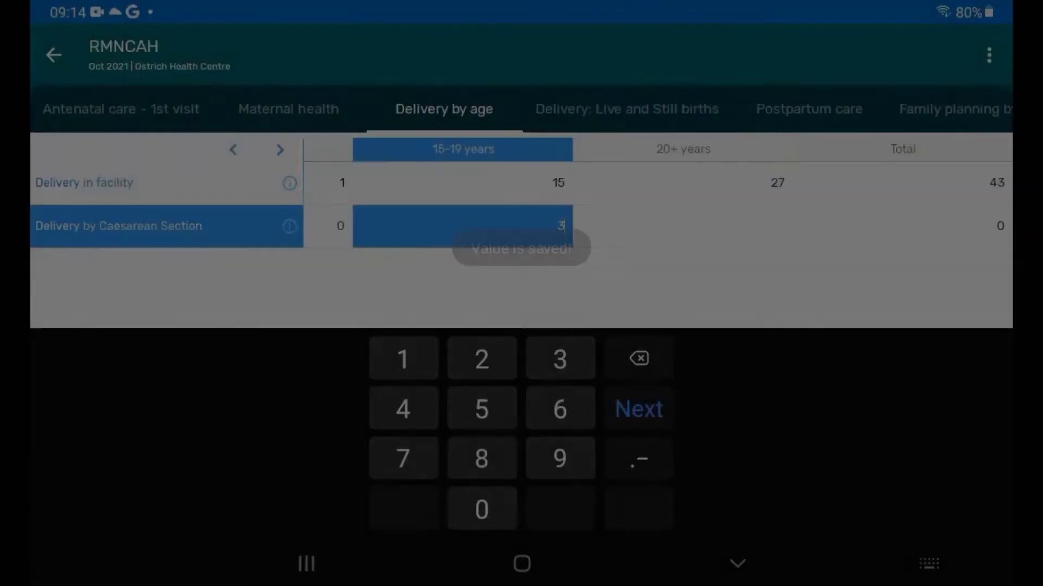
{"action": "key", "text": "Tab"}
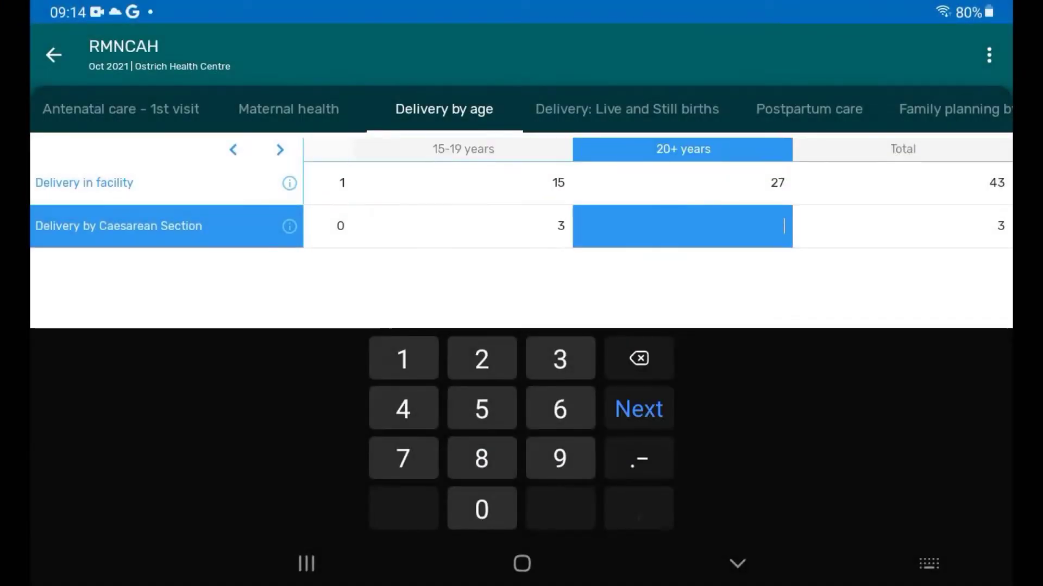
{"action": "type", "text": "4"}
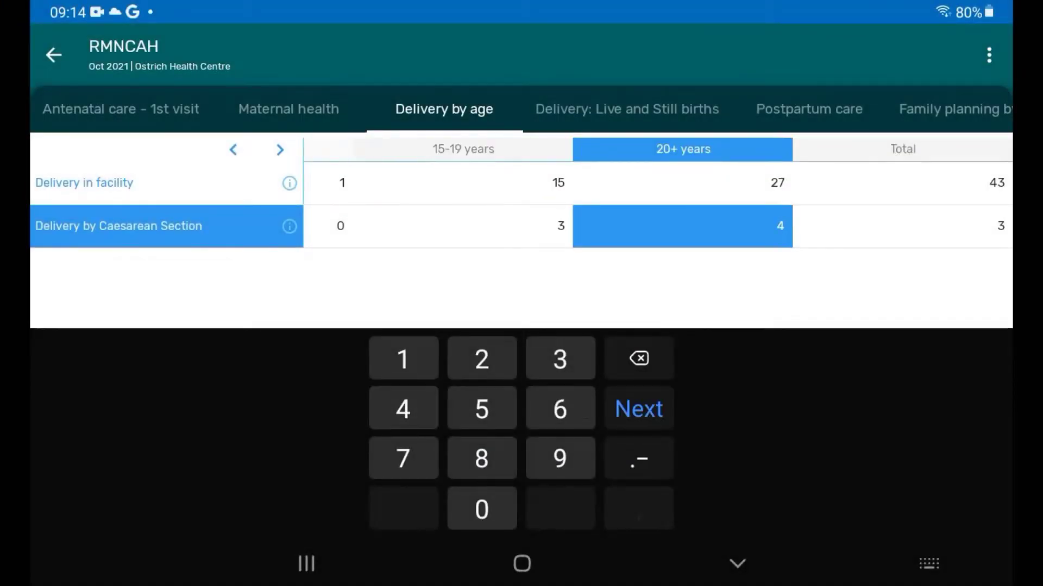
{"action": "key", "text": "Tab"}
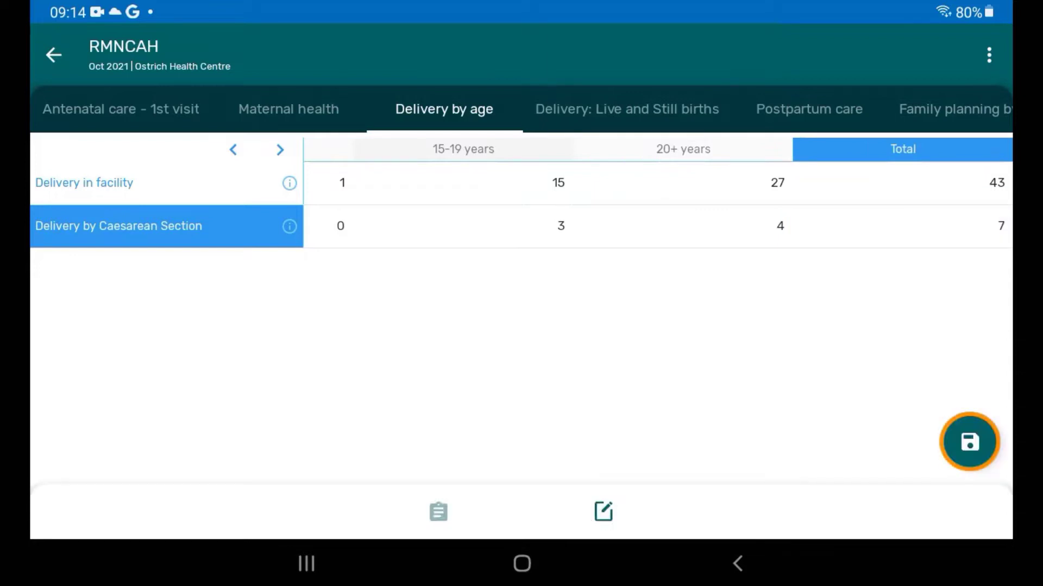
{"action": "left_click", "coordinate": [969, 442]}
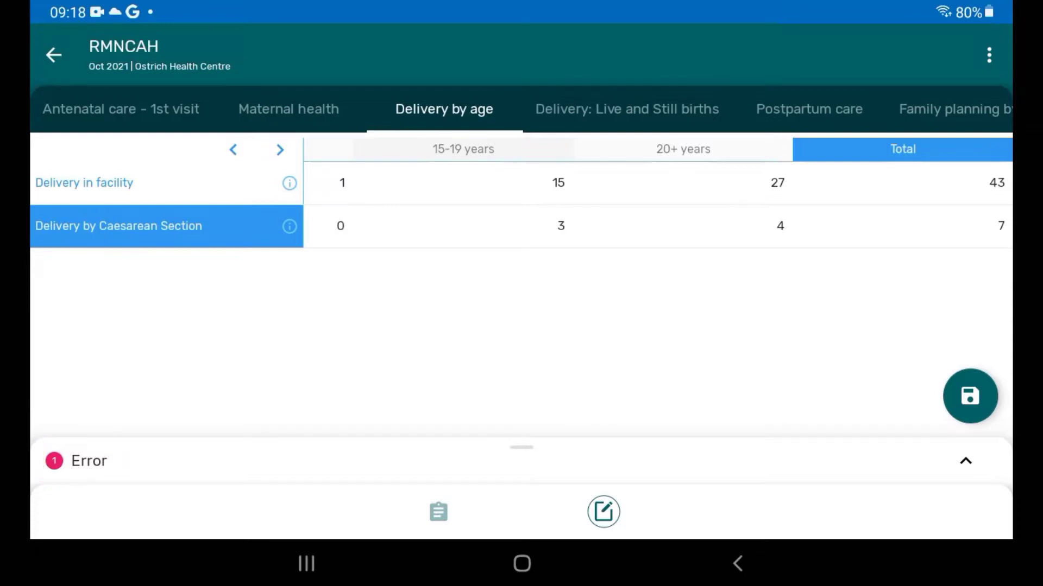
Step: Read the rule that facility deliveries must equal deliveries by type, then reopen the 10–14 facility cell
{"action": "left_click", "coordinate": [965, 461]}
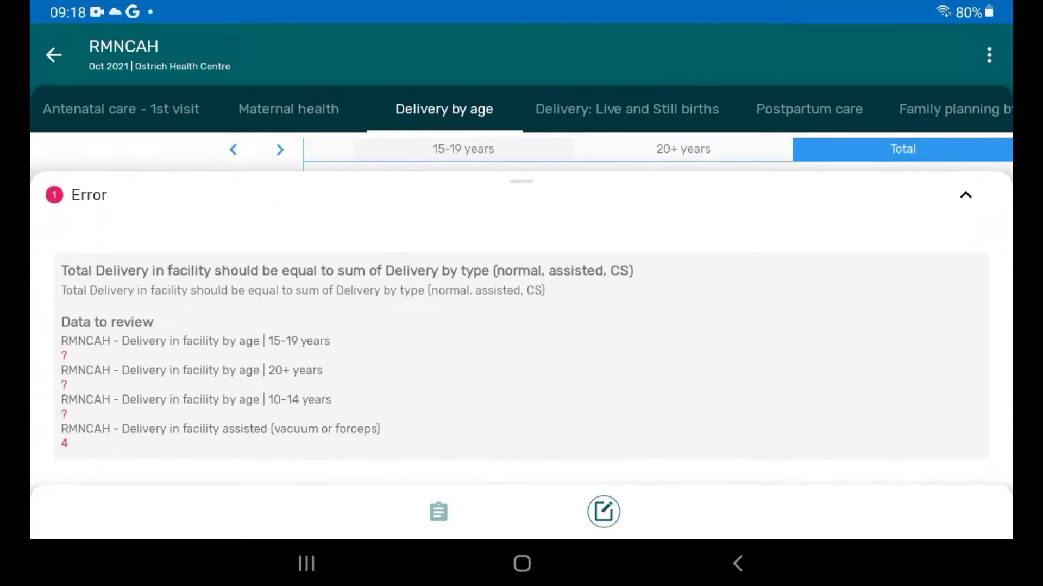
{"action": "left_click", "coordinate": [965, 138]}
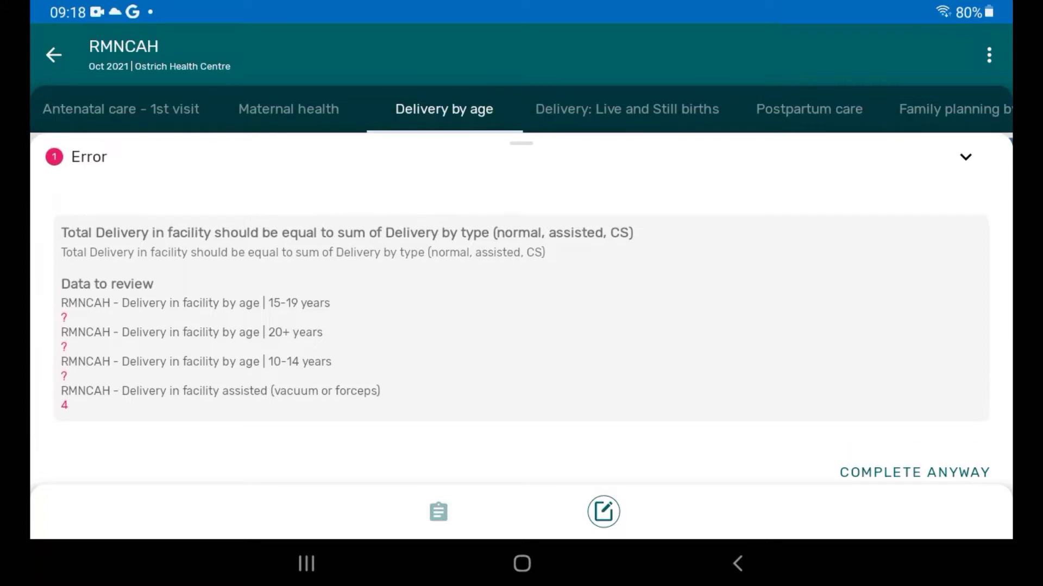
{"action": "left_click", "coordinate": [970, 395]}
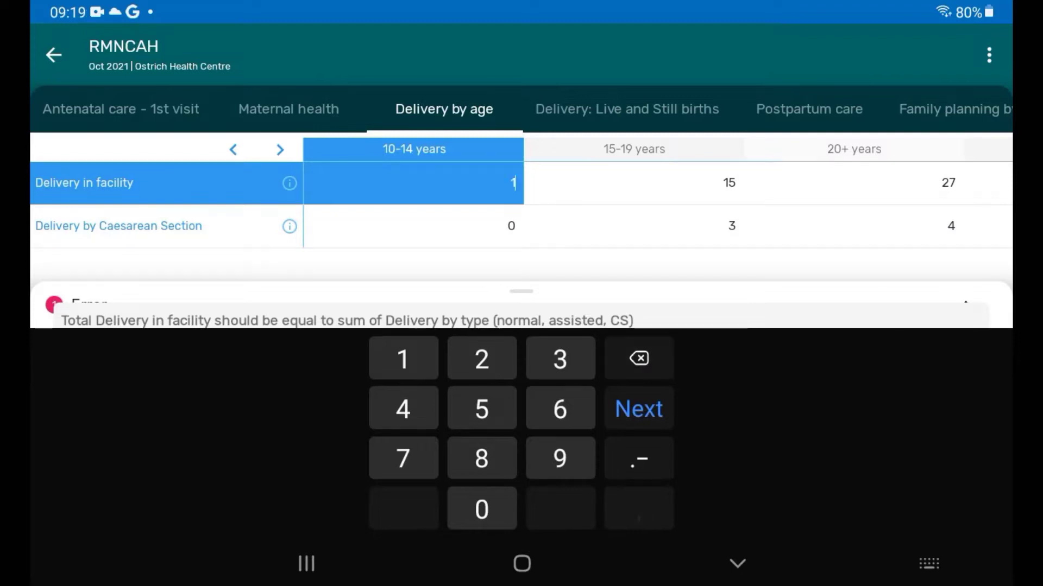
{"action": "type", "text": "0"}
Step: Change the 10–14 years facility deliveries from 1 to 10, save, and run the quality check
{"action": "left_click", "coordinate": [639, 409]}
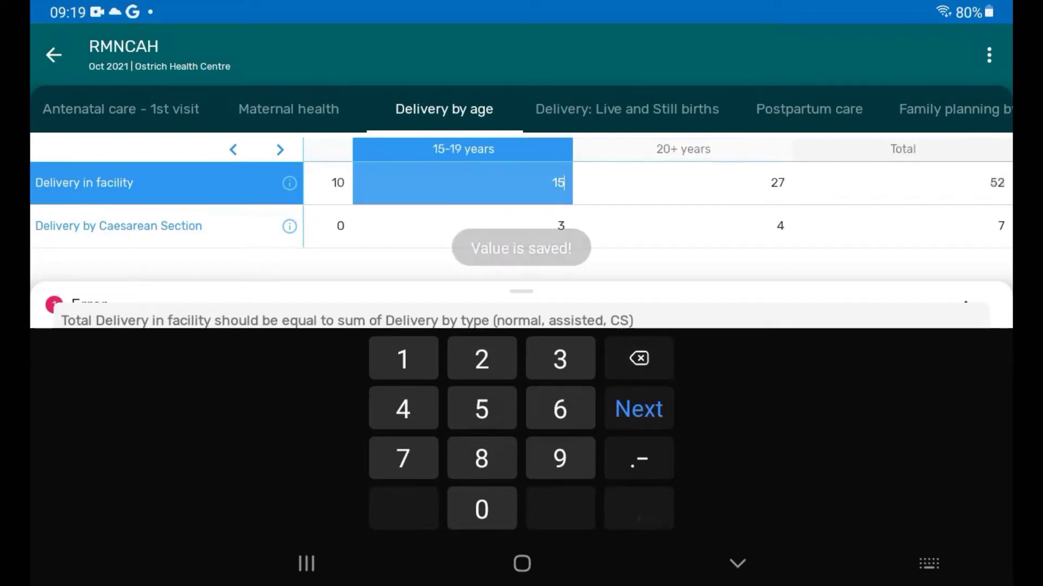
{"action": "left_click", "coordinate": [738, 564]}
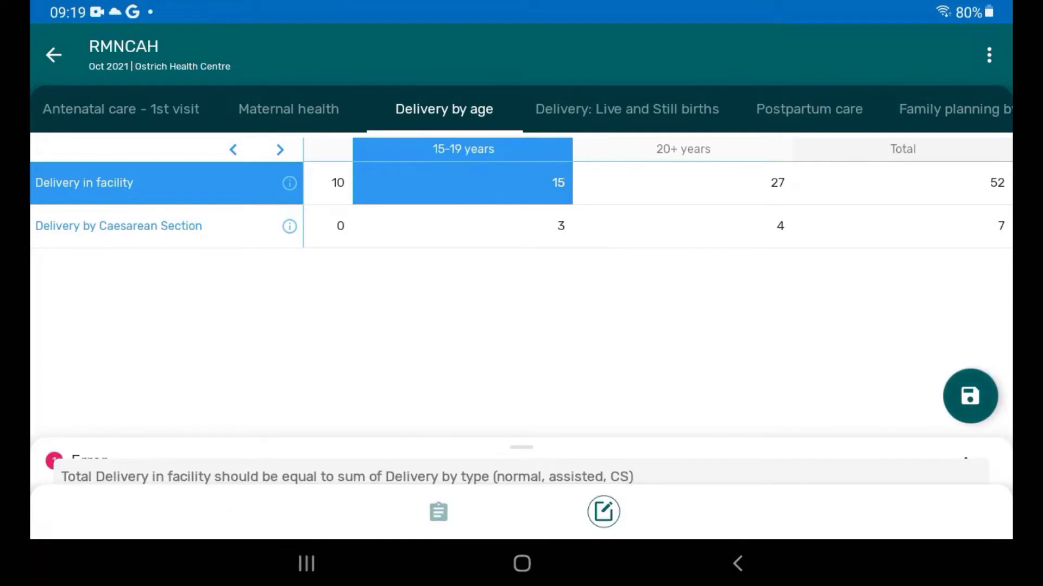
{"action": "left_click", "coordinate": [970, 396]}
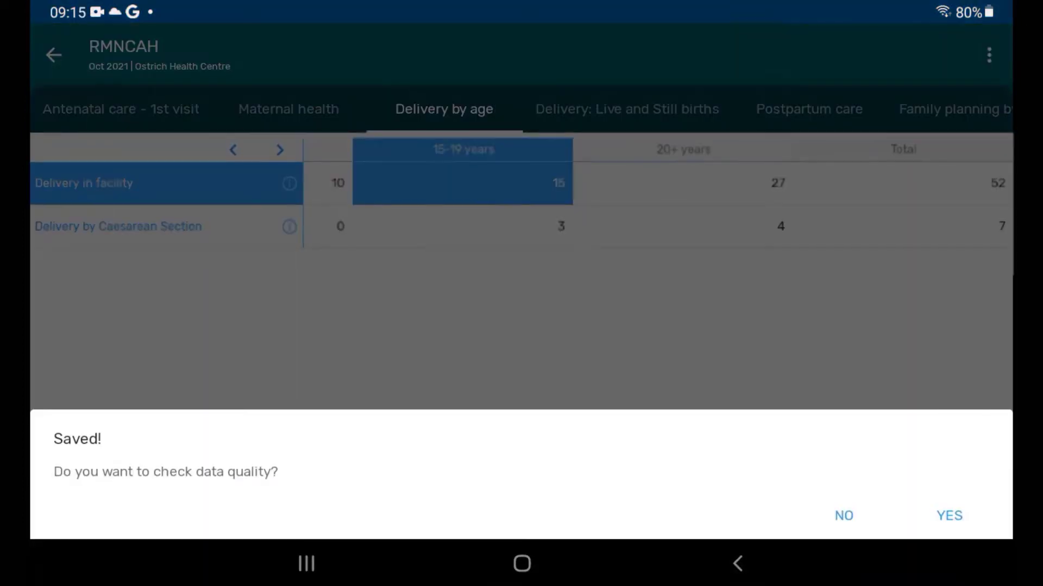
{"action": "left_click", "coordinate": [950, 515]}
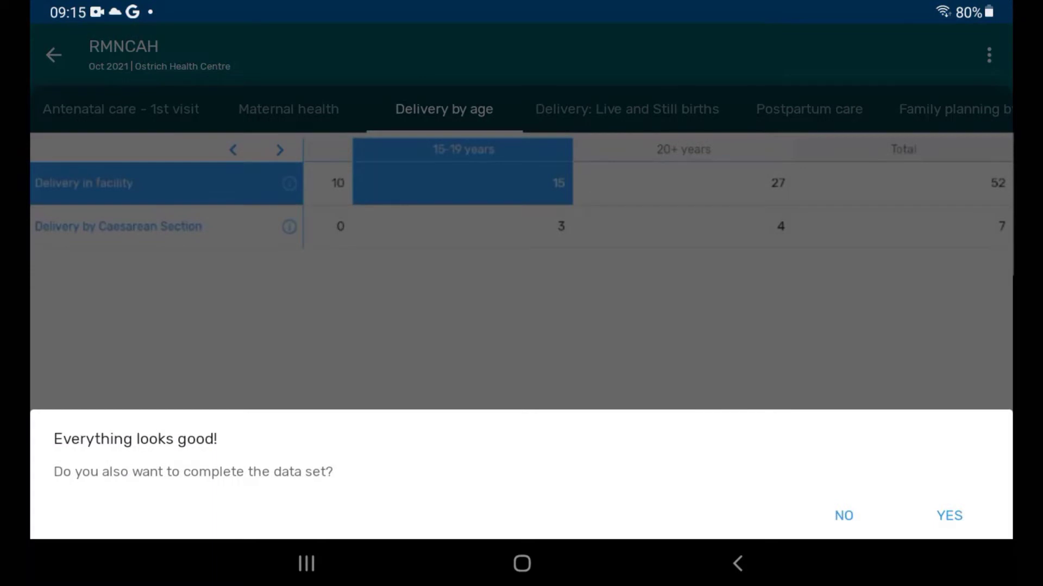